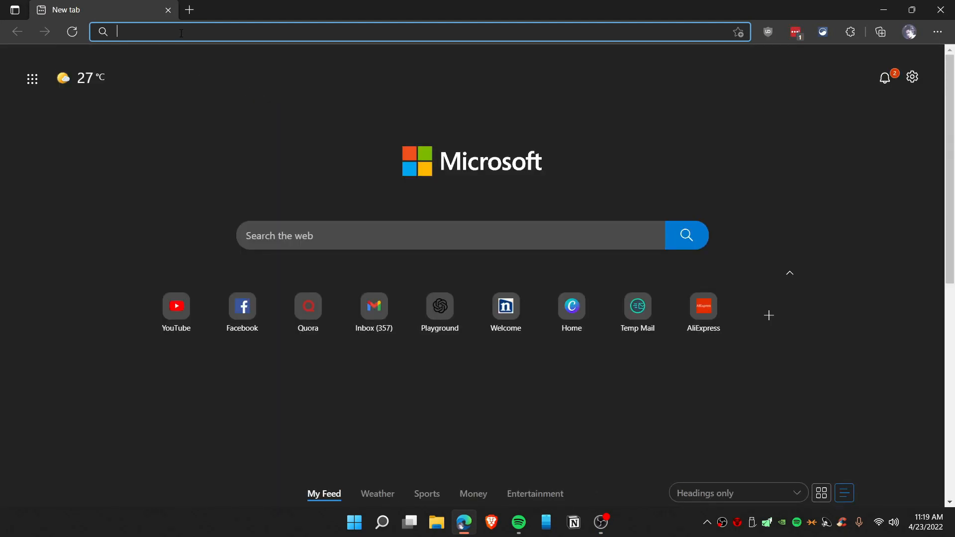
- Search the web for photopea and open the Photopea online photo editor site
type("photopea")
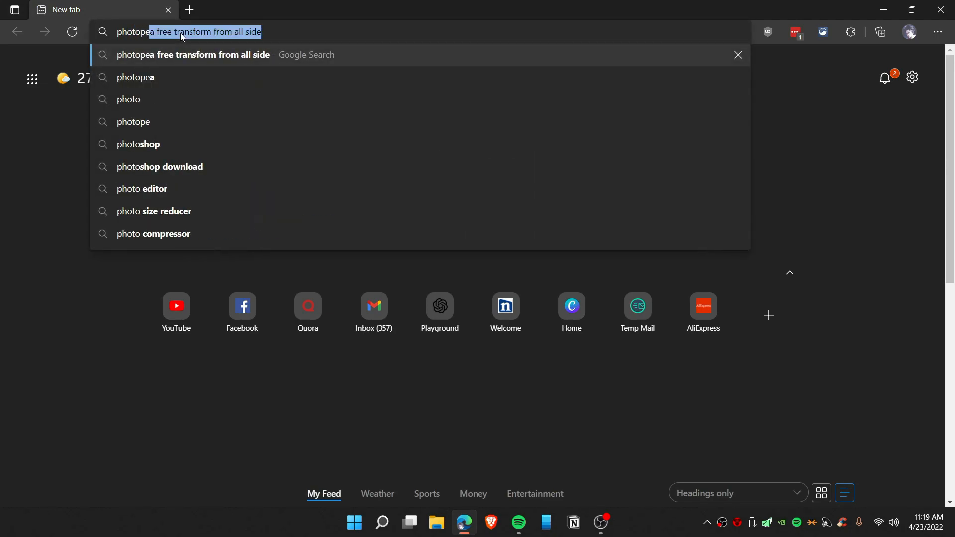
key("Return")
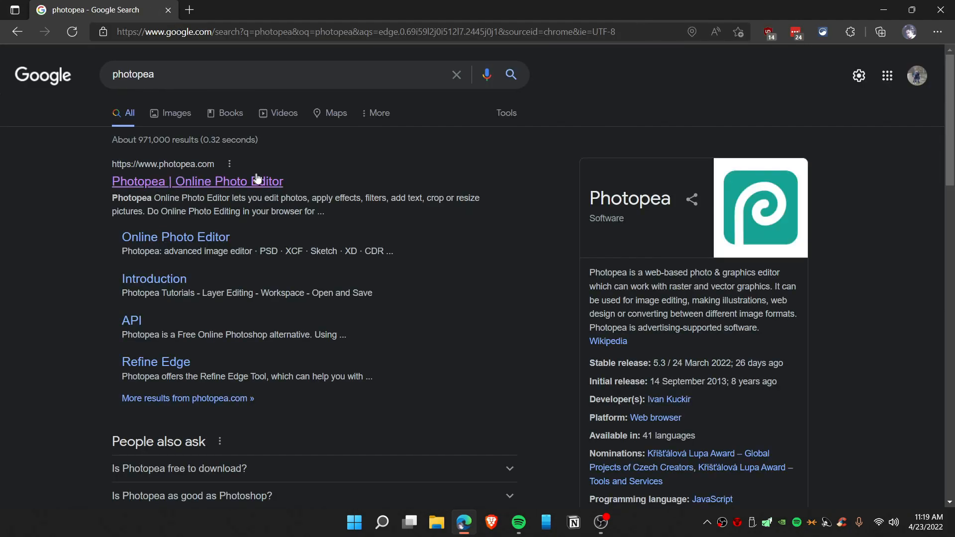
left_click(210, 182)
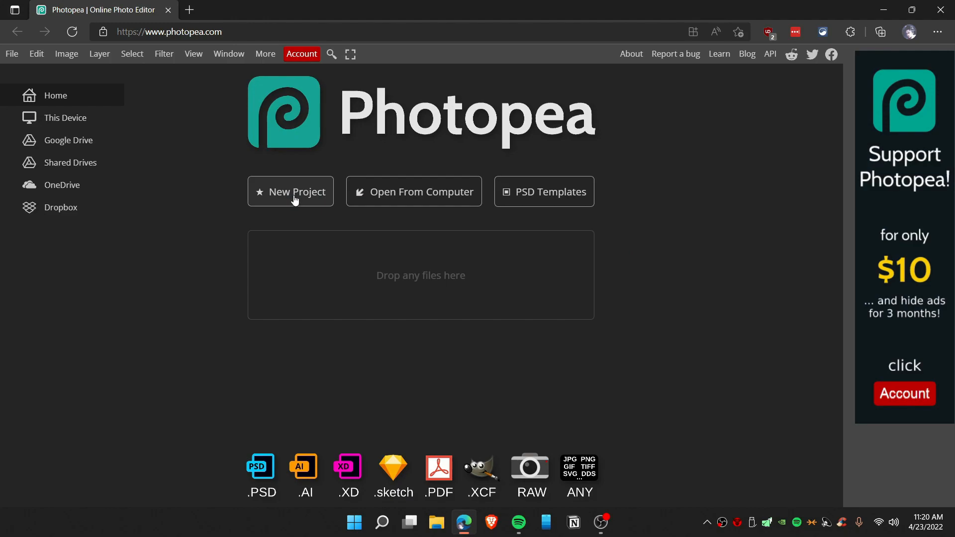
- Create a new project from the Instagram preset, 1080 x 1080 px with a white background
left_click(295, 199)
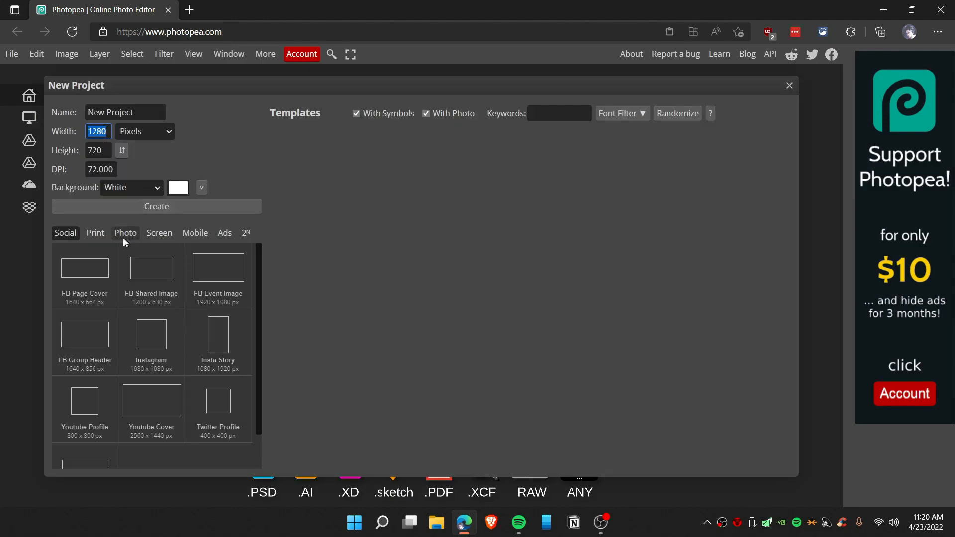
left_click(161, 234)
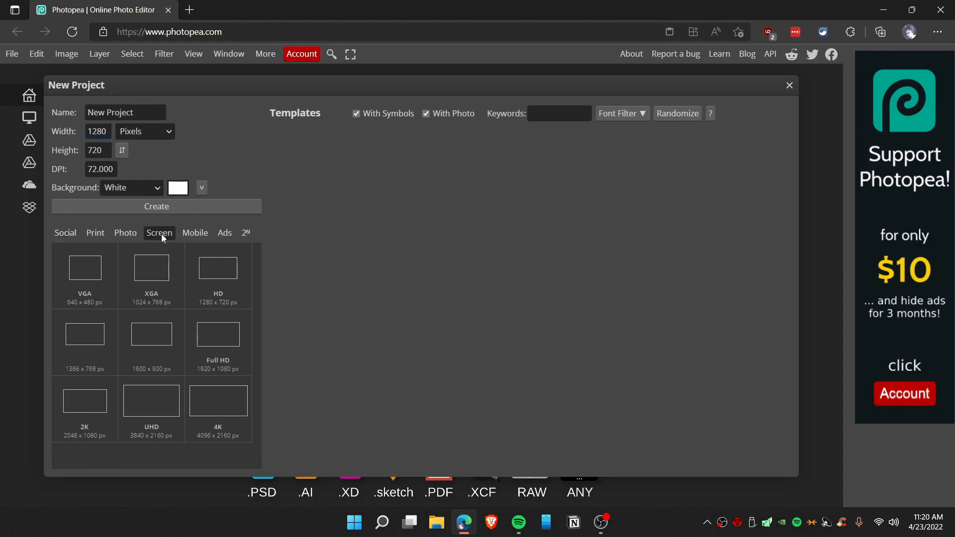
left_click(214, 343)
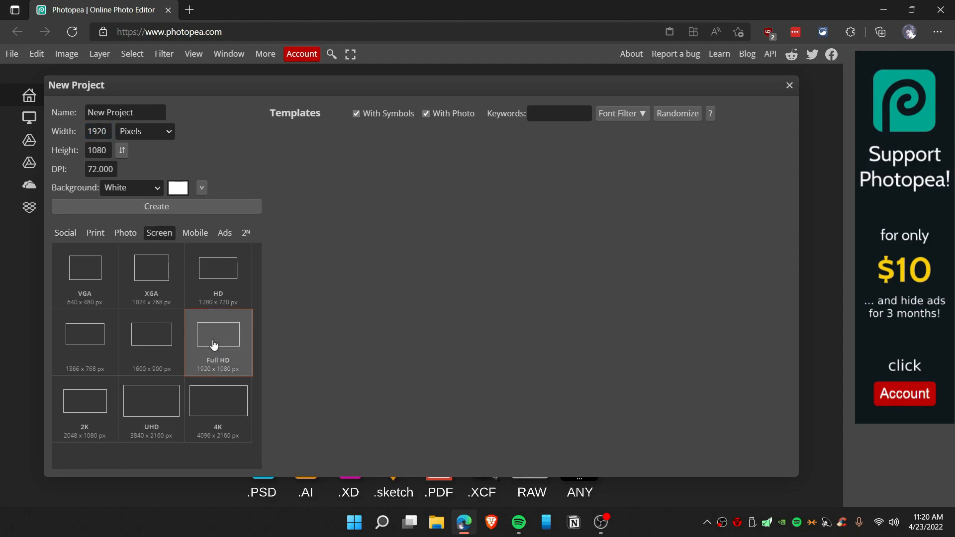
left_click(70, 236)
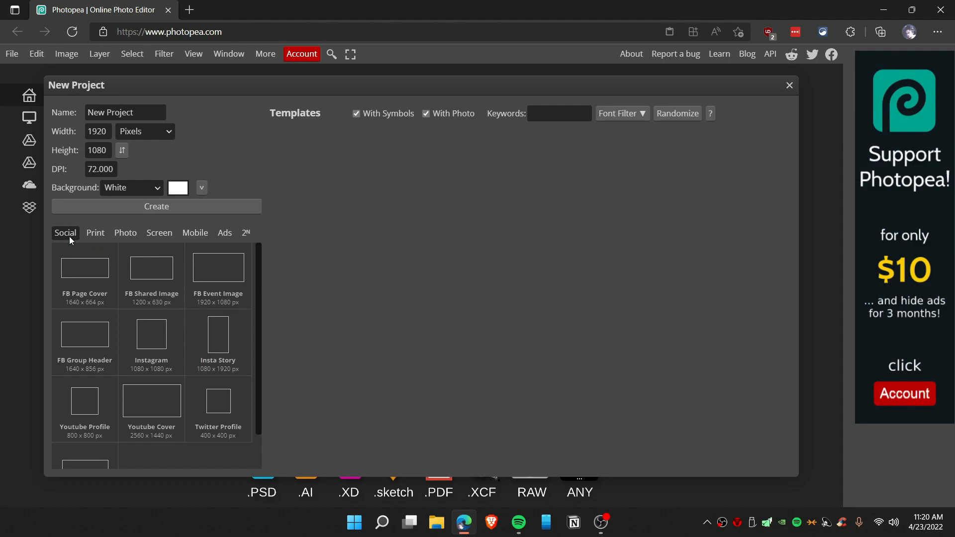
left_click(152, 343)
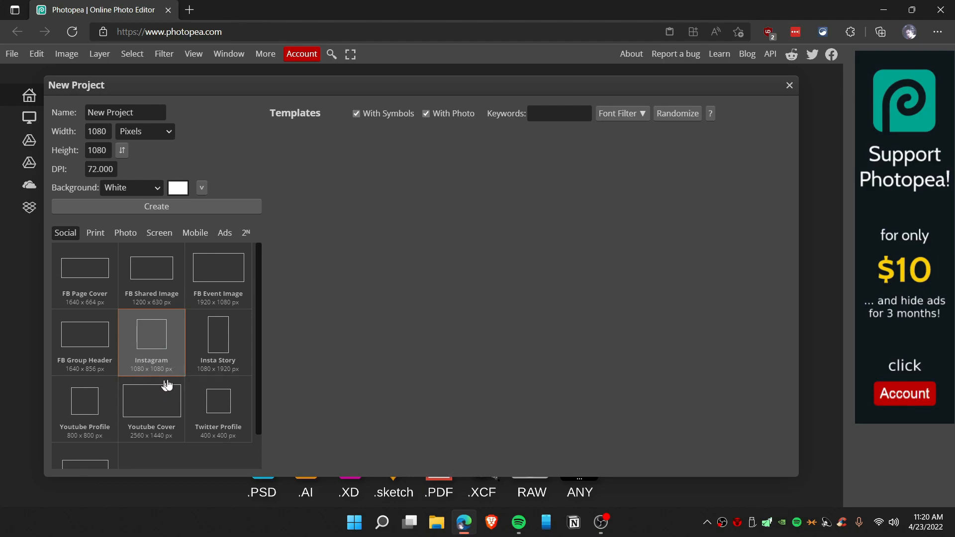
left_click(164, 208)
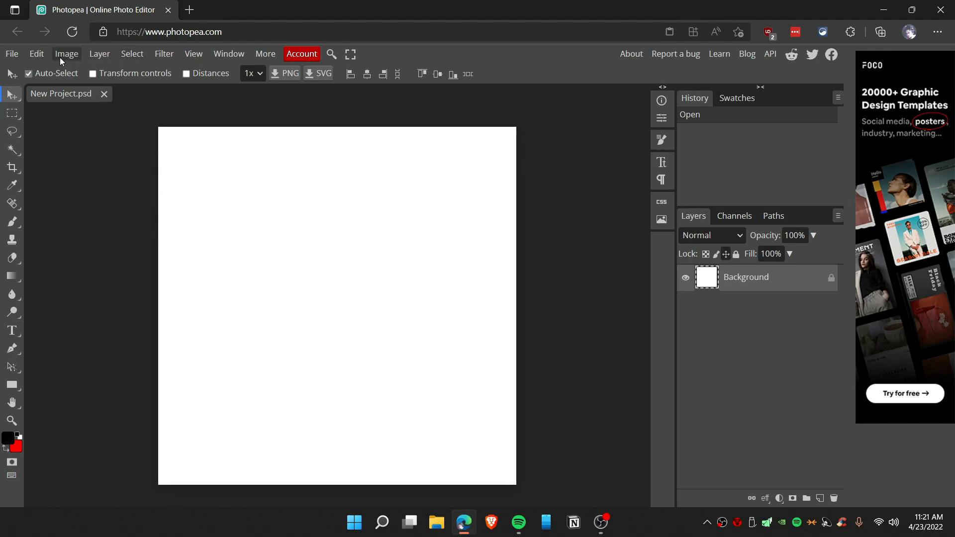
- Open the photo boudha.jpg from the Pictures folder
left_click(10, 56)
left_click(34, 92)
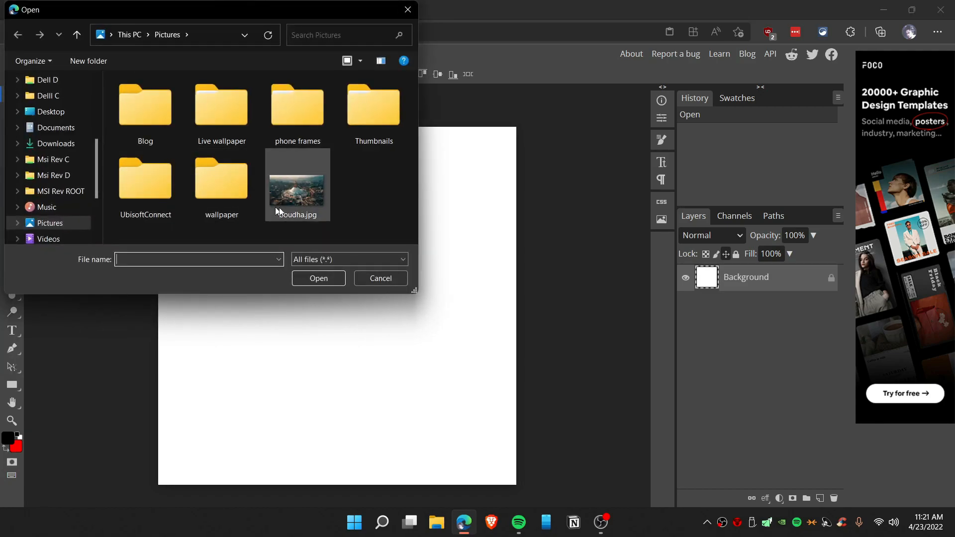
left_click(318, 200)
left_click(319, 279)
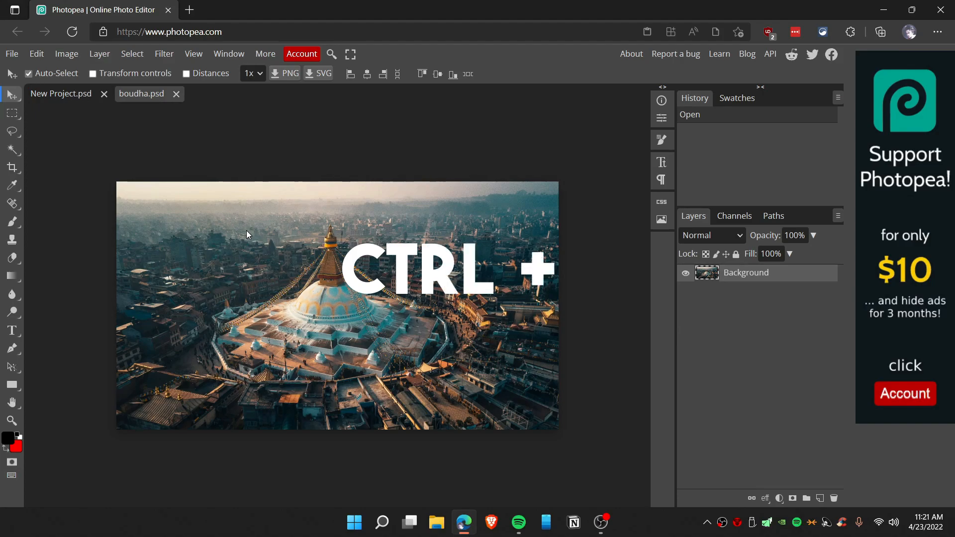
- Select the entire boudha photo and copy it
key("ctrl+a")
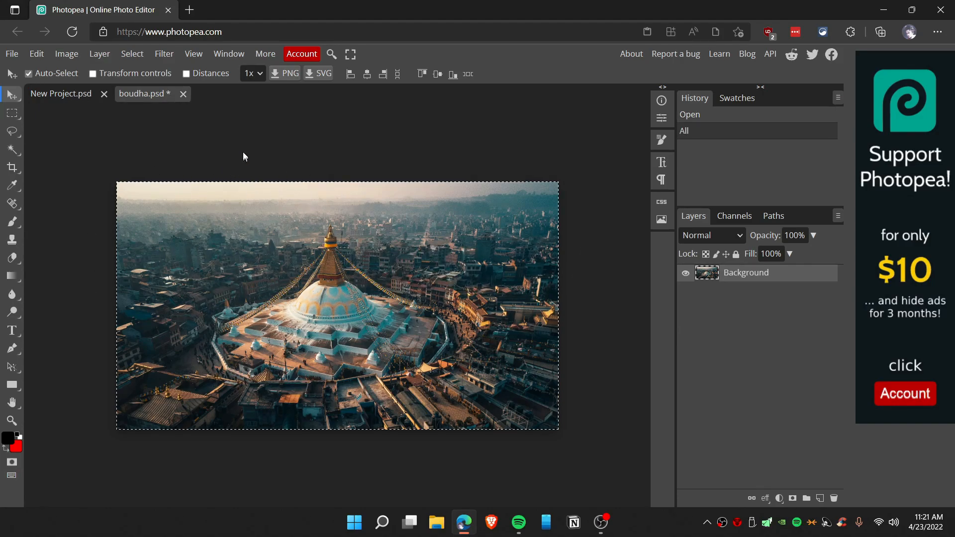
left_click(66, 54)
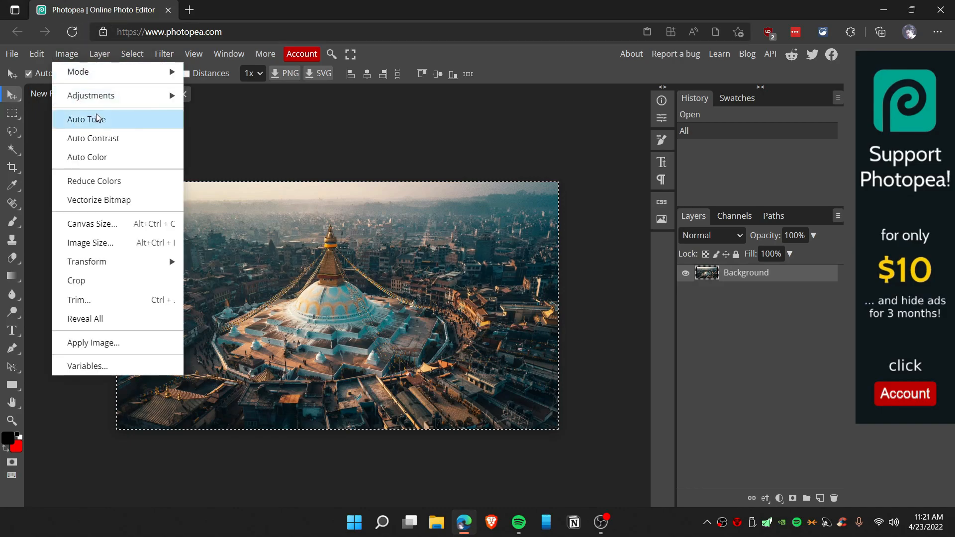
left_click(35, 57)
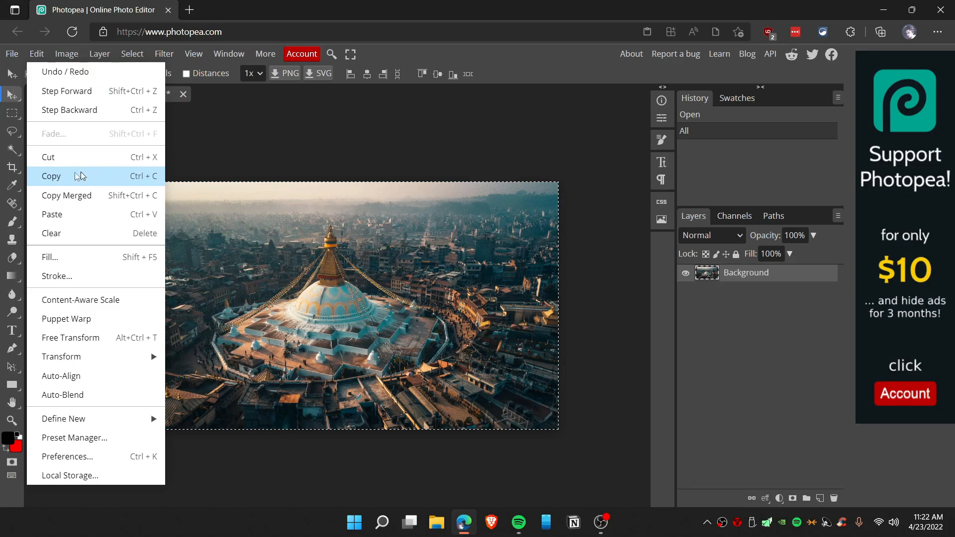
left_click(105, 177)
- Paste the copied photo into the New Project document
left_click(61, 95)
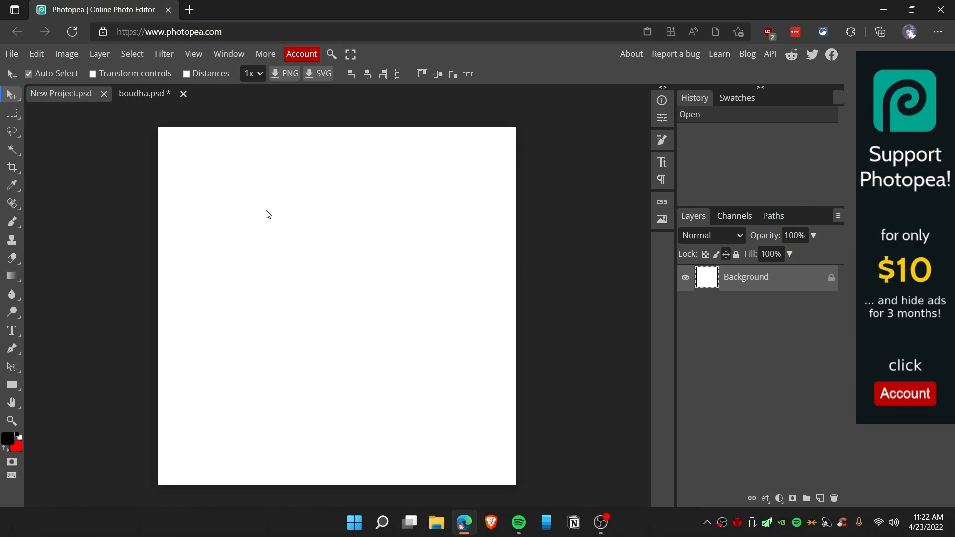
left_click(37, 55)
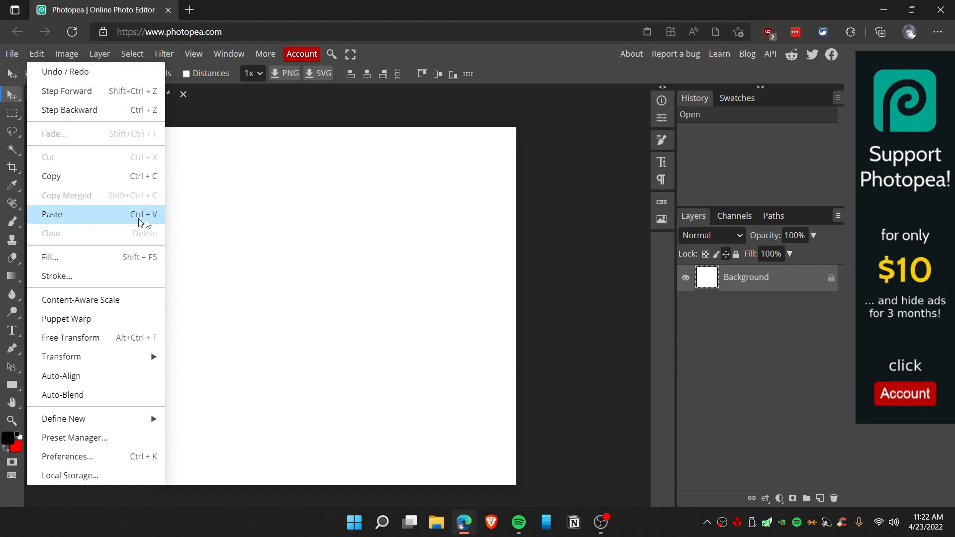
left_click(113, 222)
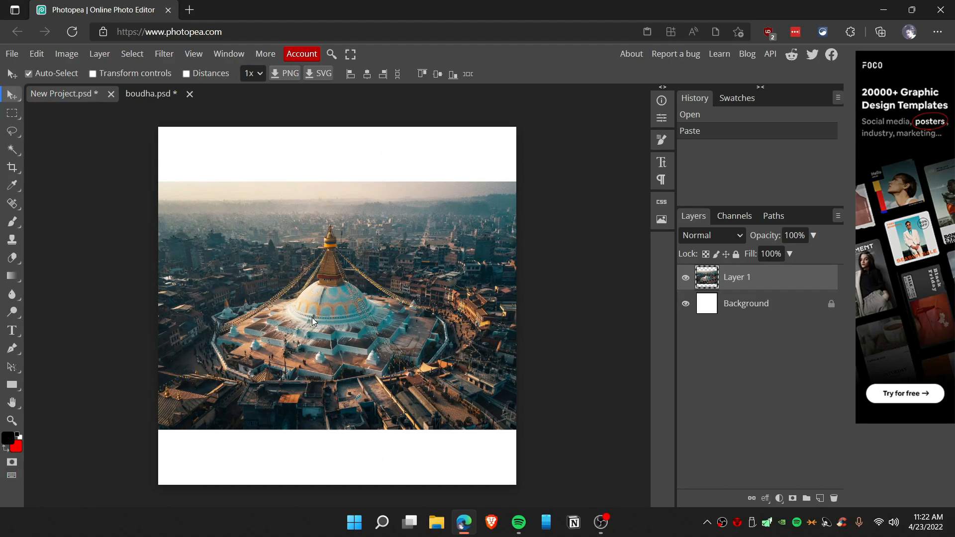
left_click(36, 55)
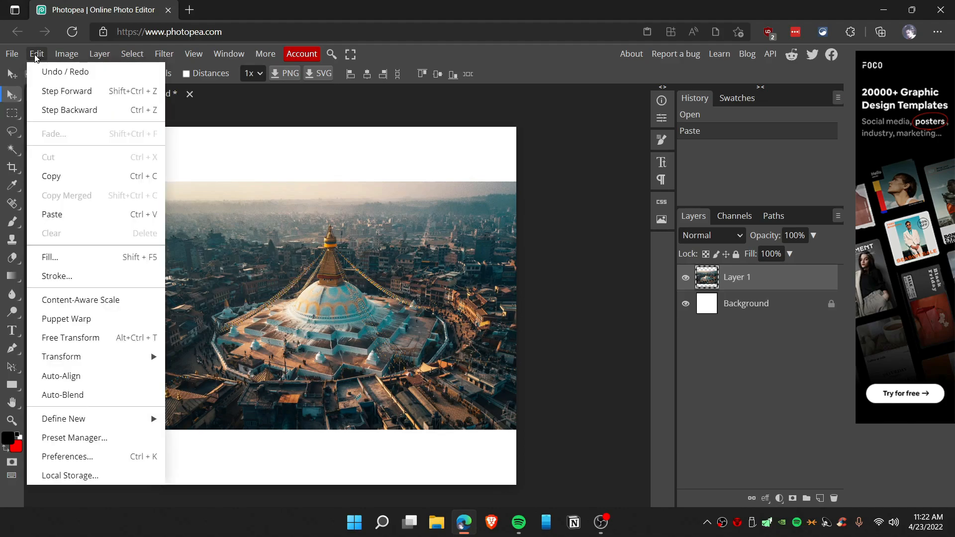
left_click(135, 345)
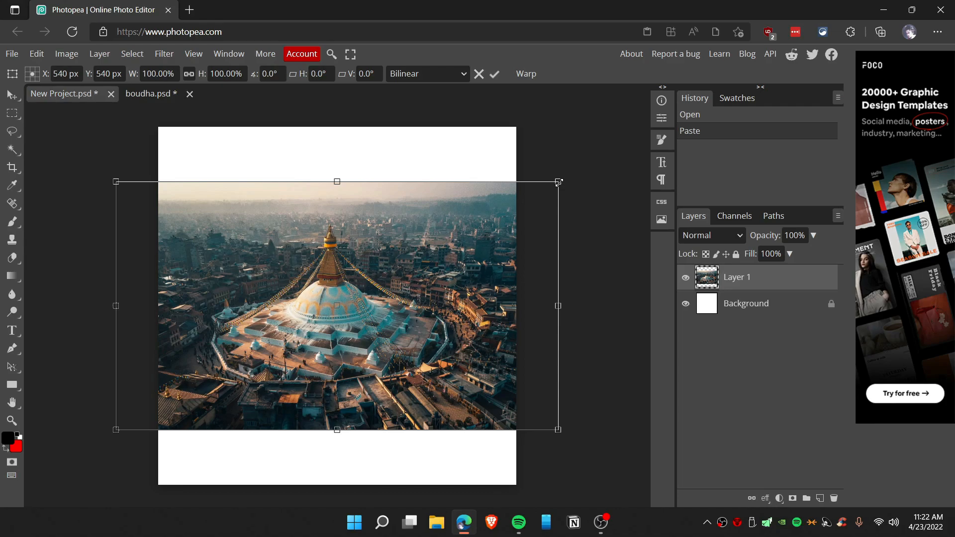
left_click_drag(558, 183, 549, 144)
key("ctrl")
key("ctrl+z")
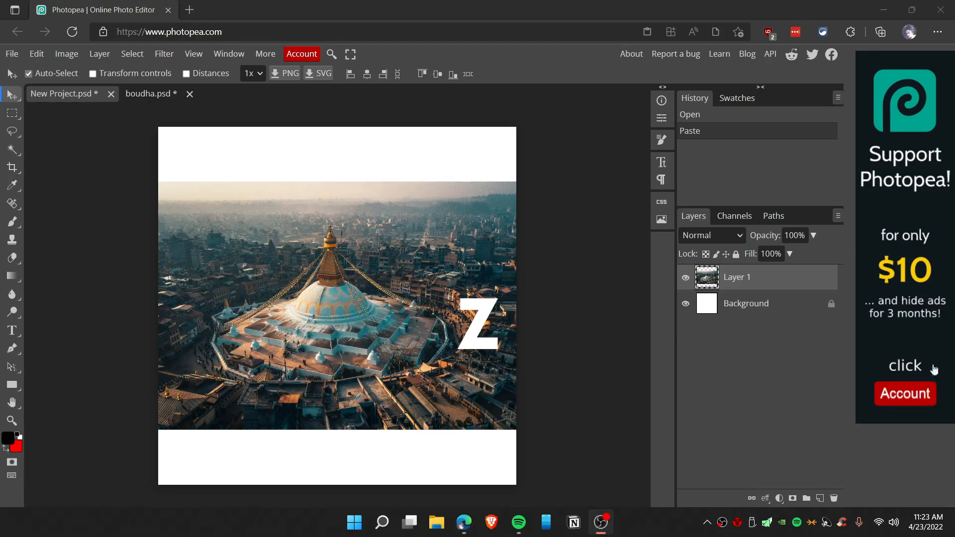
- Free Transform the pasted photo proportionally to about 145% so it covers the whole square canvas, and apply it
left_click(500, 279)
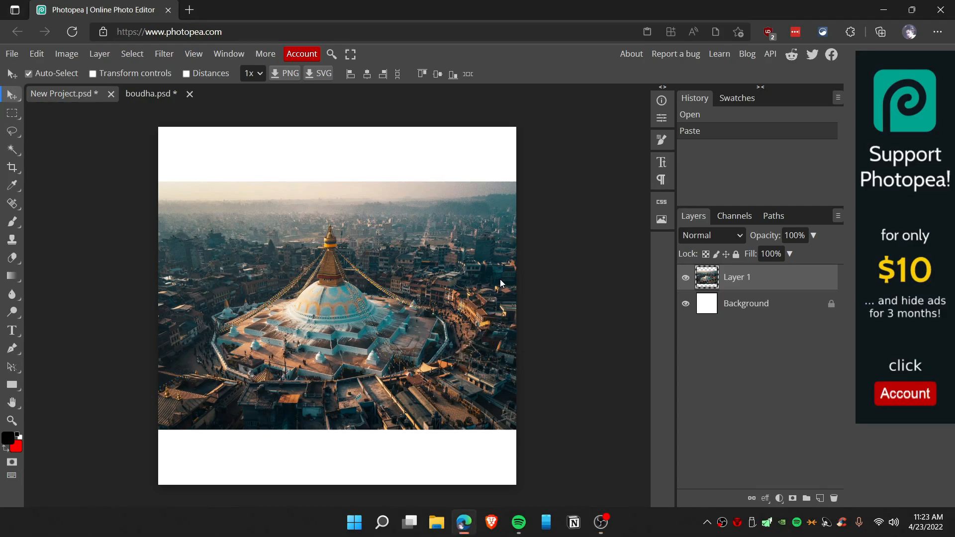
key("ctrl+t")
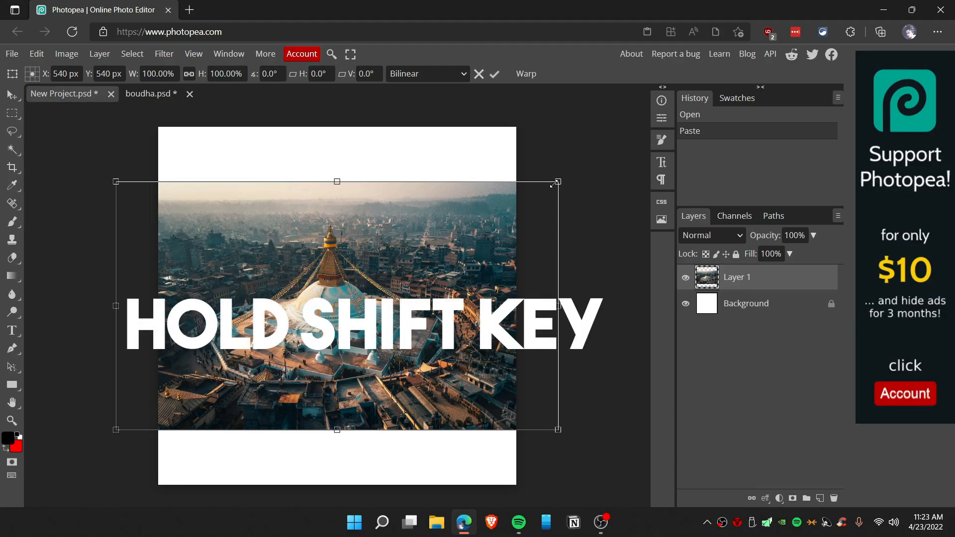
left_click_drag(558, 182, 657, 91)
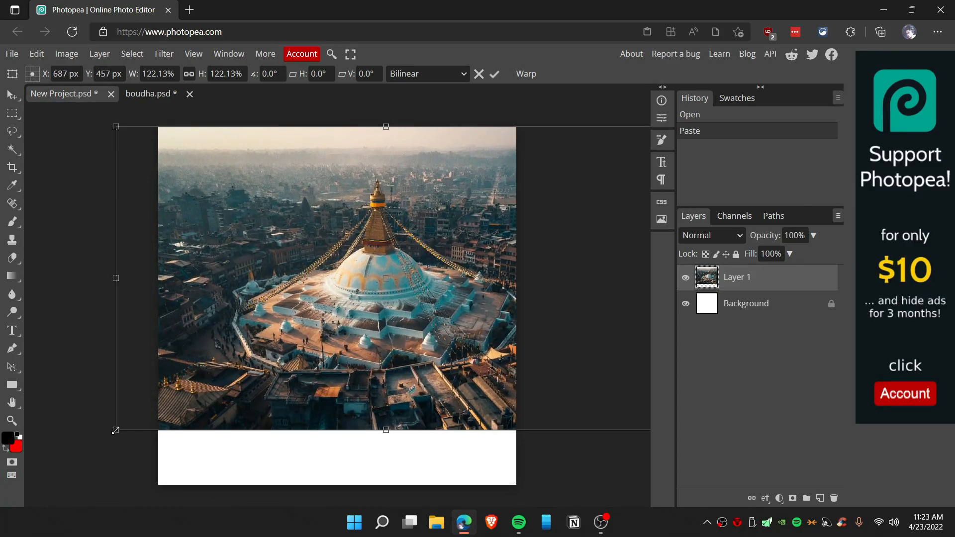
left_click_drag(115, 430, 15, 536)
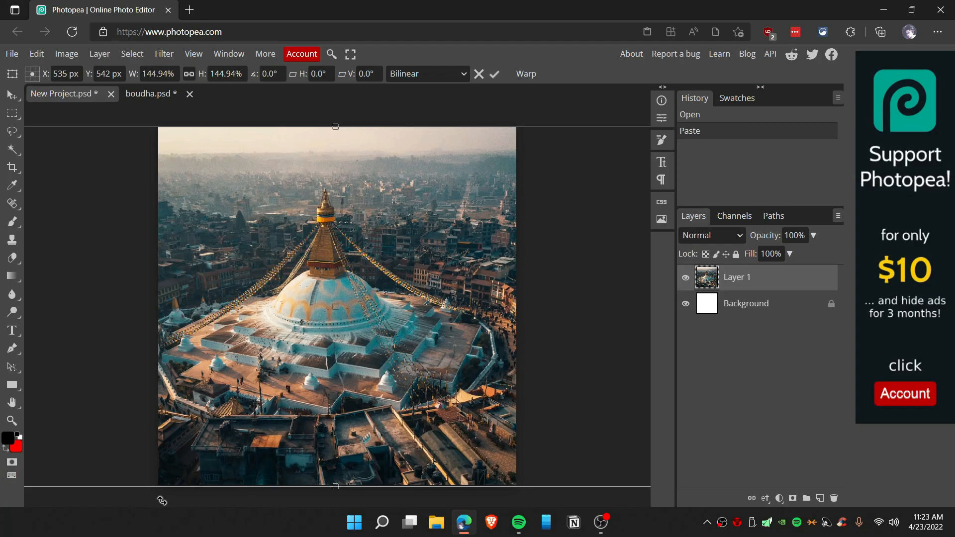
key("Return")
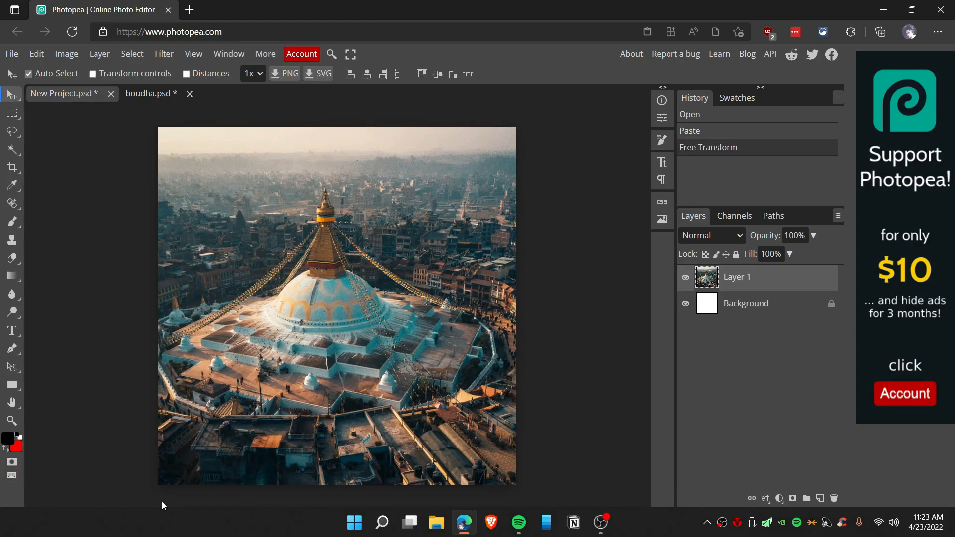
- Enlarge the photo layer slightly to about 102.6% with Free Transform, extending past the canvas edges, and apply it
key("ctrl+minus")
key("ctrl+minus")
key("ctrl+minus")
key("ctrl+minus")
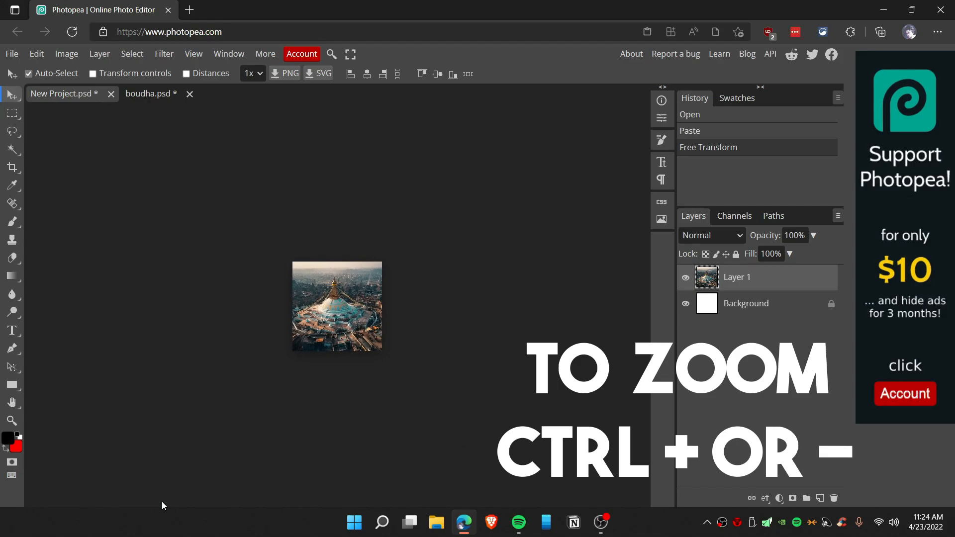
key("ctrl+t")
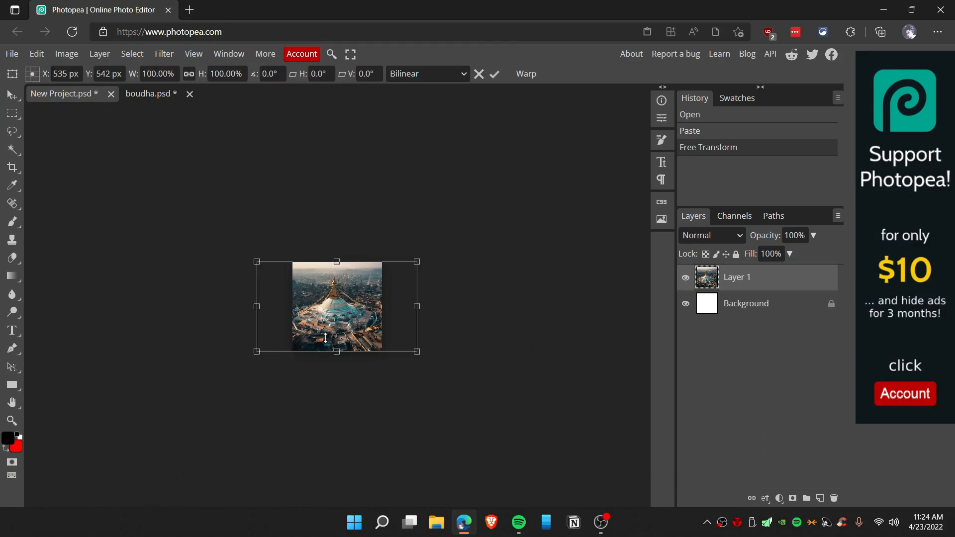
left_click_drag(416, 260, 421, 259)
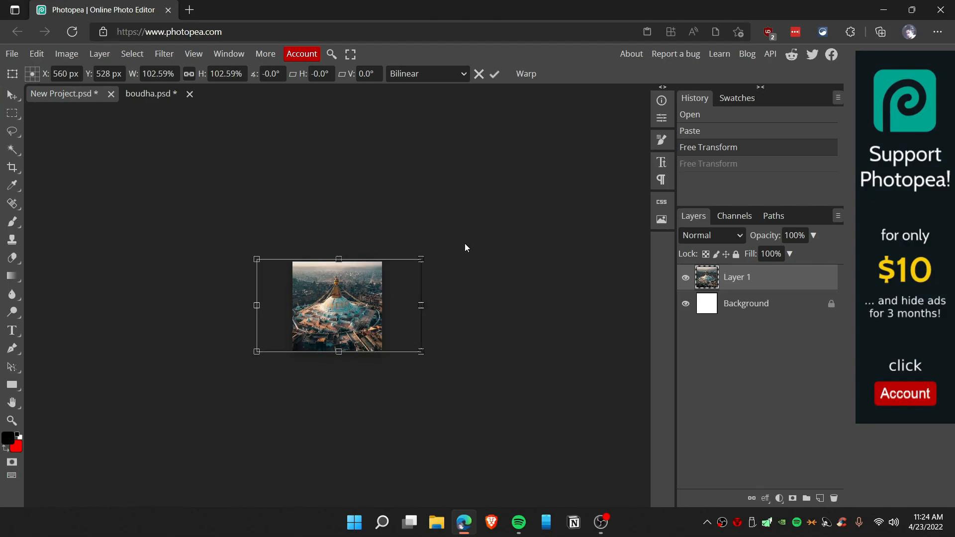
key("ctrl+plus")
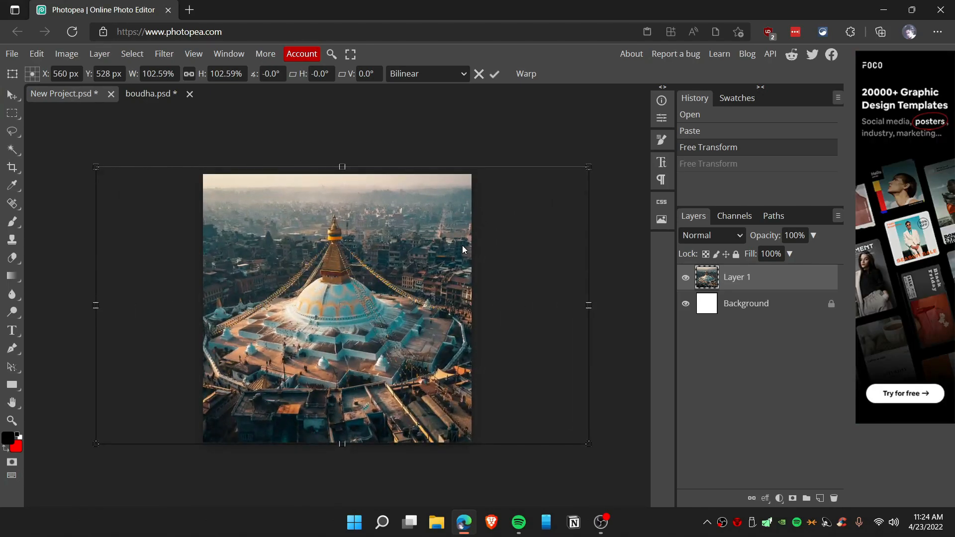
key("Return")
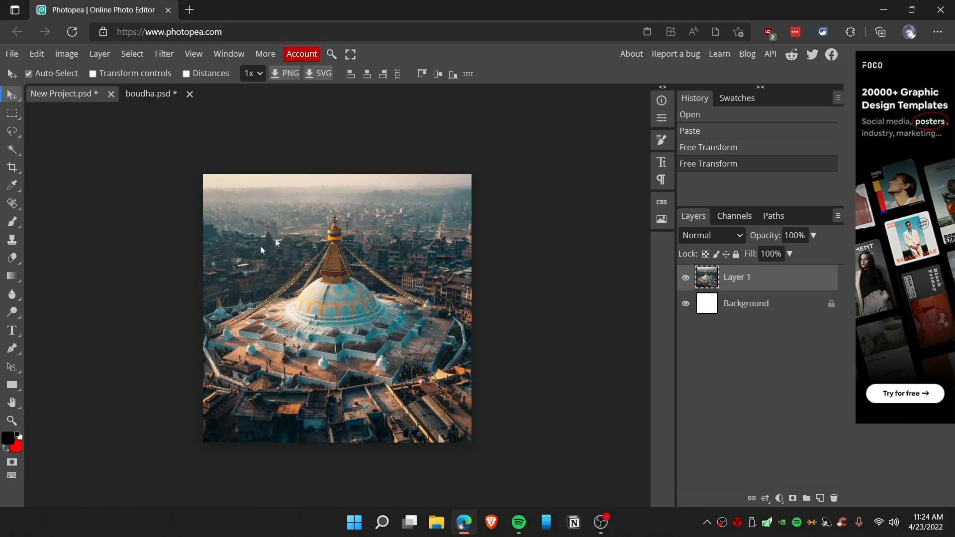
- Apply the automatic tone, contrast and color corrections to the photo layer
left_click(67, 56)
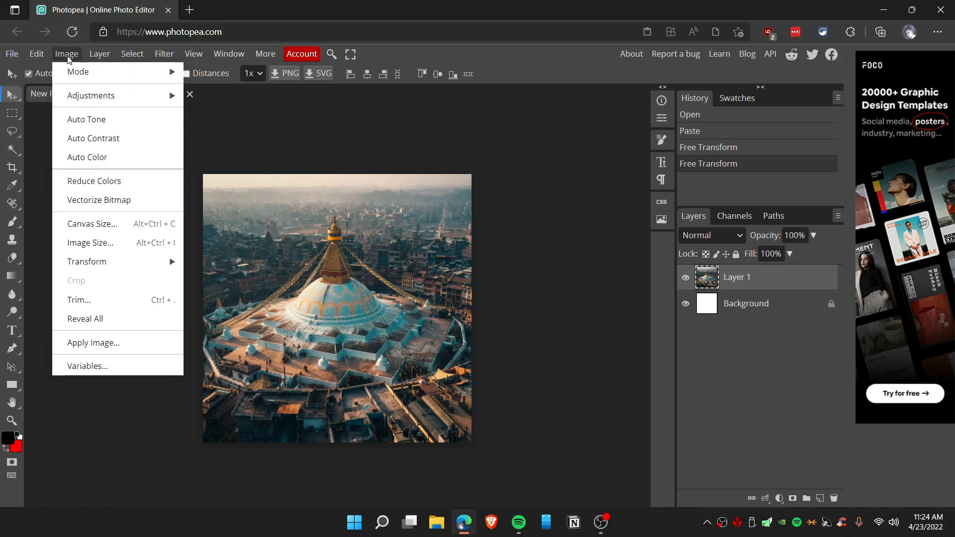
left_click(123, 123)
left_click(69, 54)
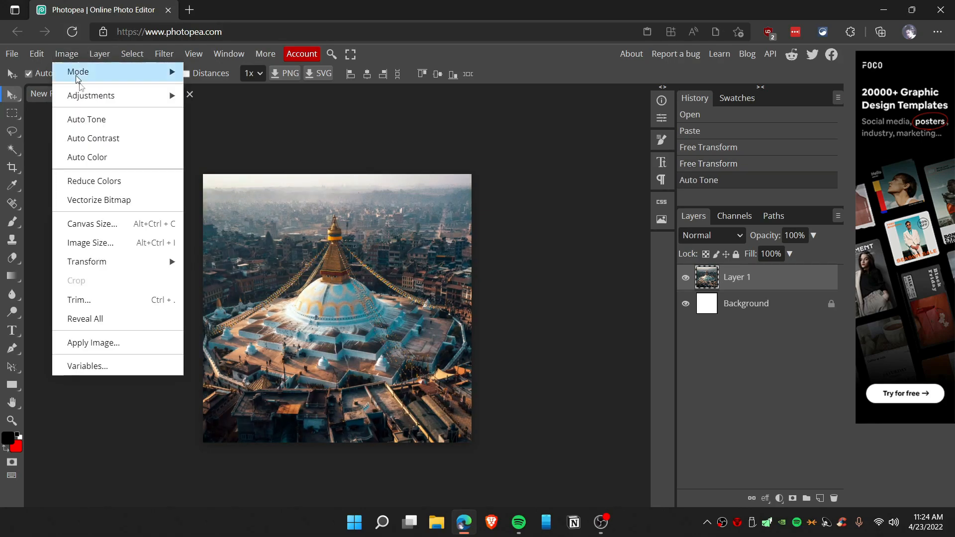
left_click(89, 138)
left_click(67, 53)
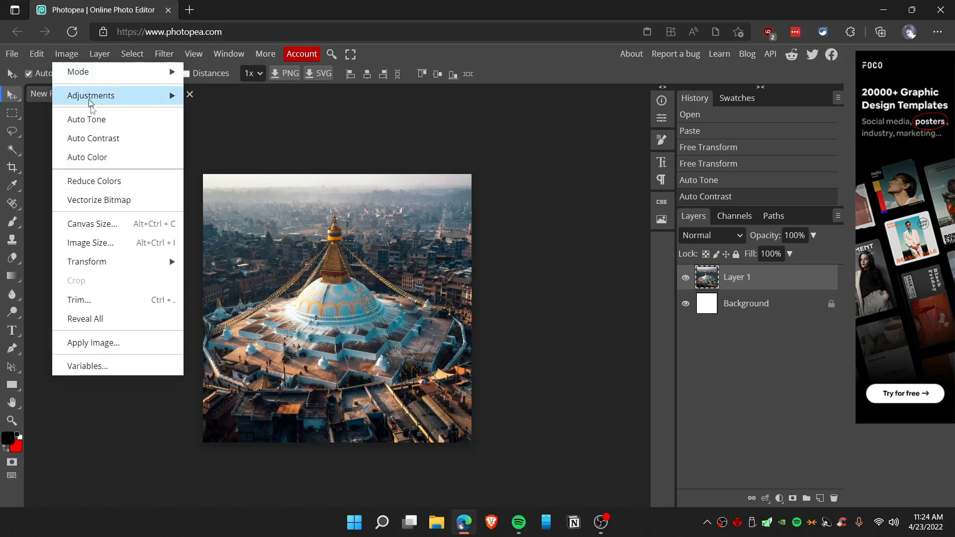
left_click(96, 159)
- Apply the Filter Gallery's Paint Daubs filter to the photo layer with brush size 10, sharpness 10 and the Simple brush type
left_click(164, 54)
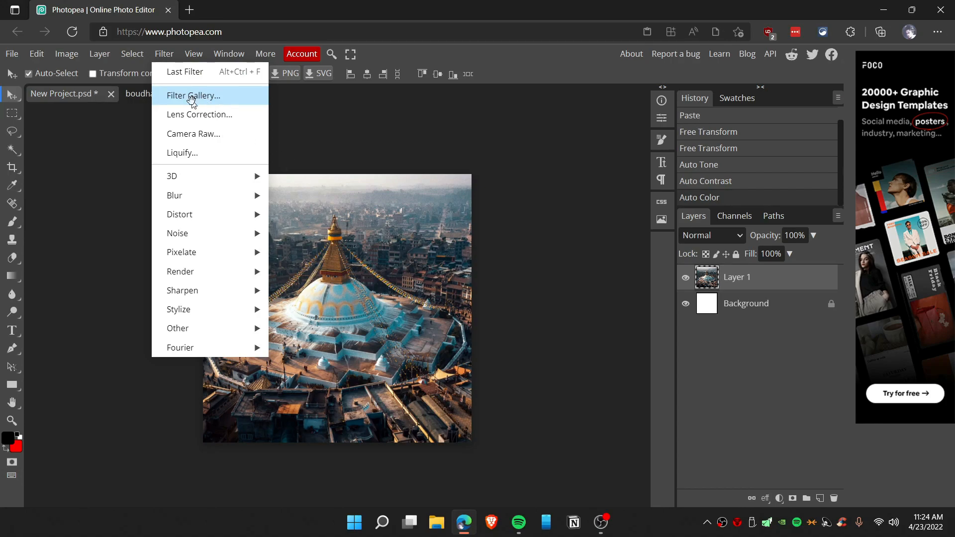
left_click(206, 99)
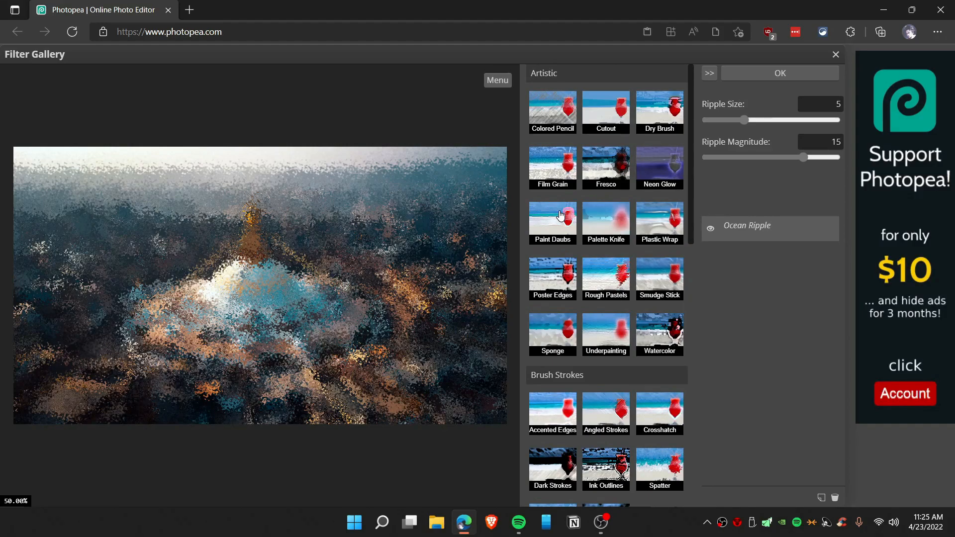
left_click(561, 215)
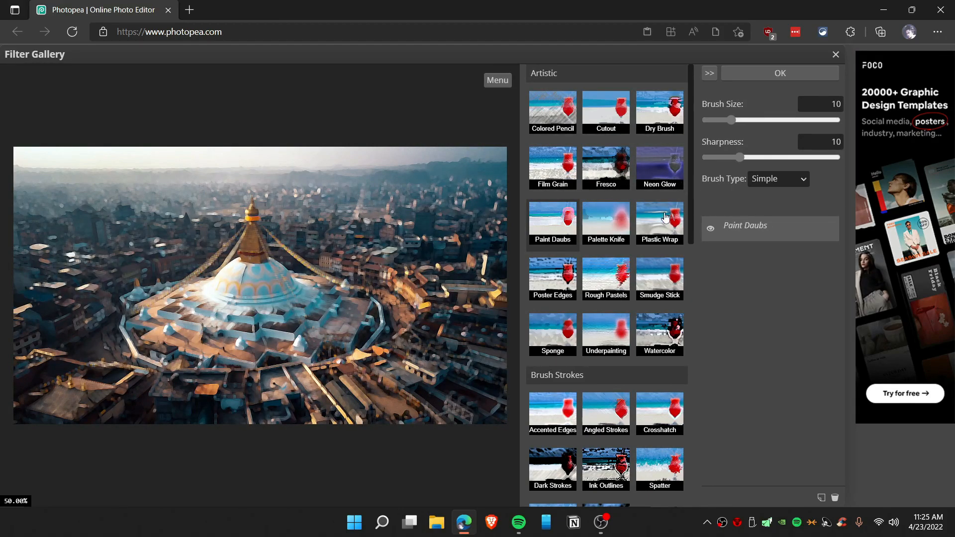
left_click(839, 103)
type("4")
type("1")
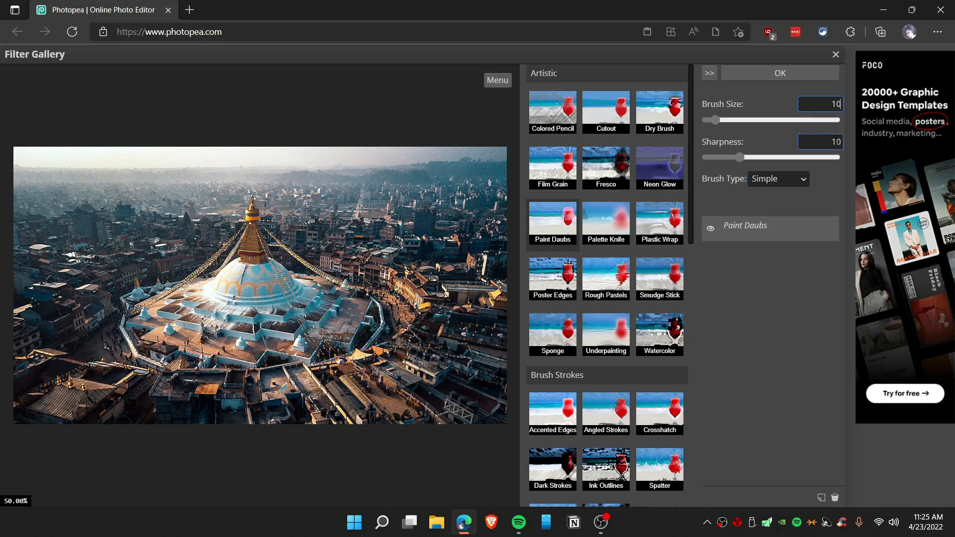
key("Tab")
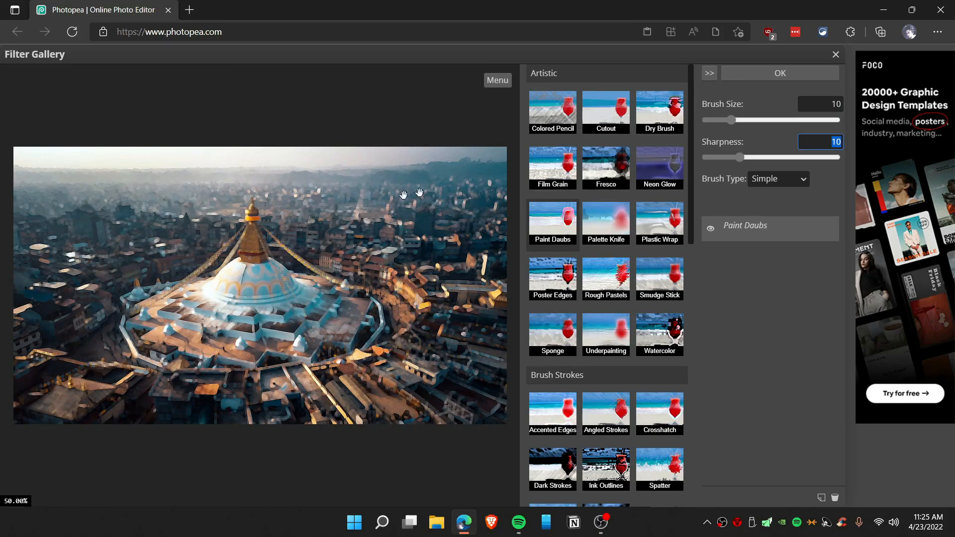
left_click(784, 74)
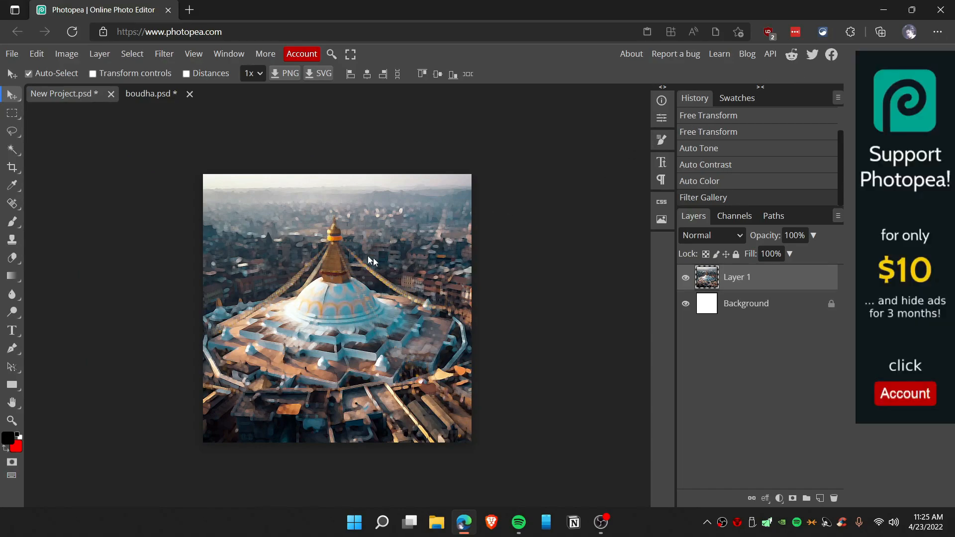
- Deselect the photo layer and export the image as New Project.png at 1080 x 1080 px and 100% quality
left_click(769, 342)
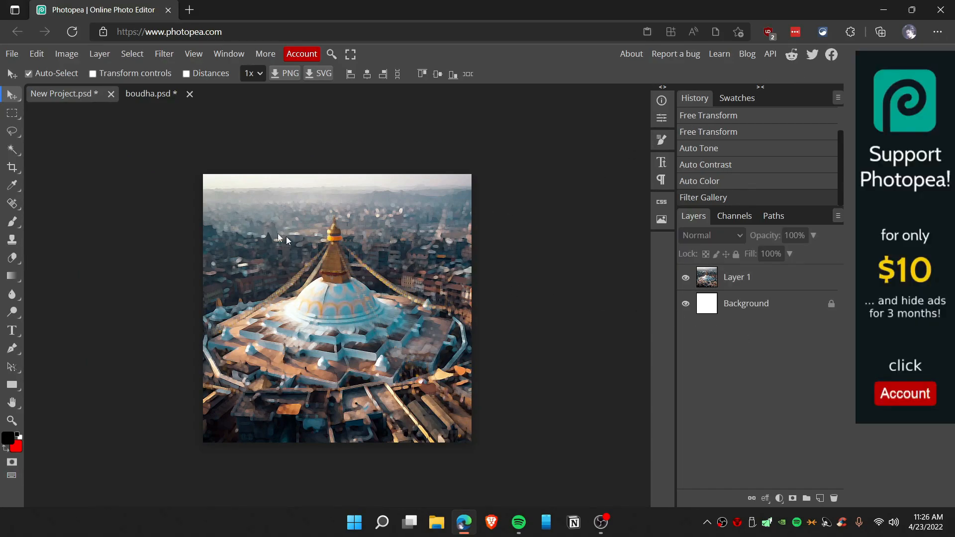
left_click(12, 53)
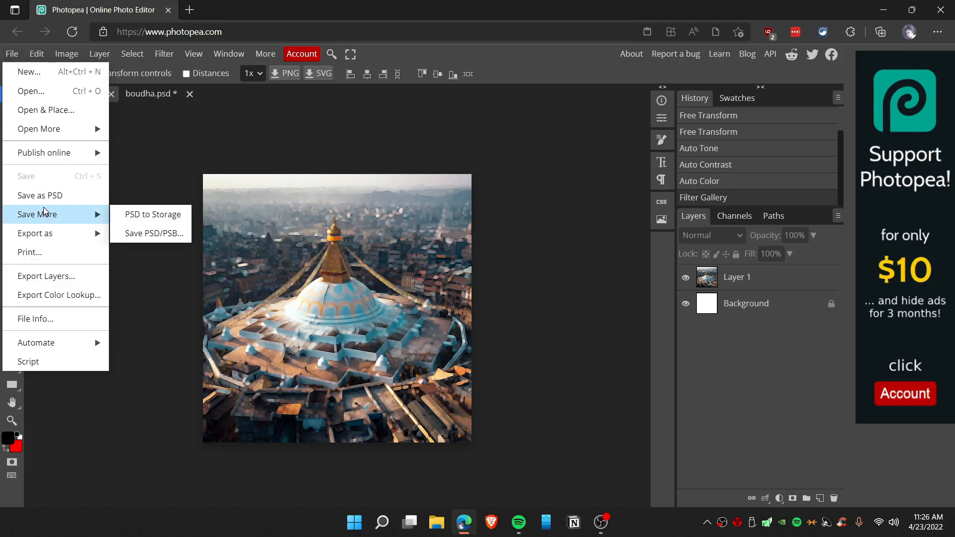
mouse_move(47, 238)
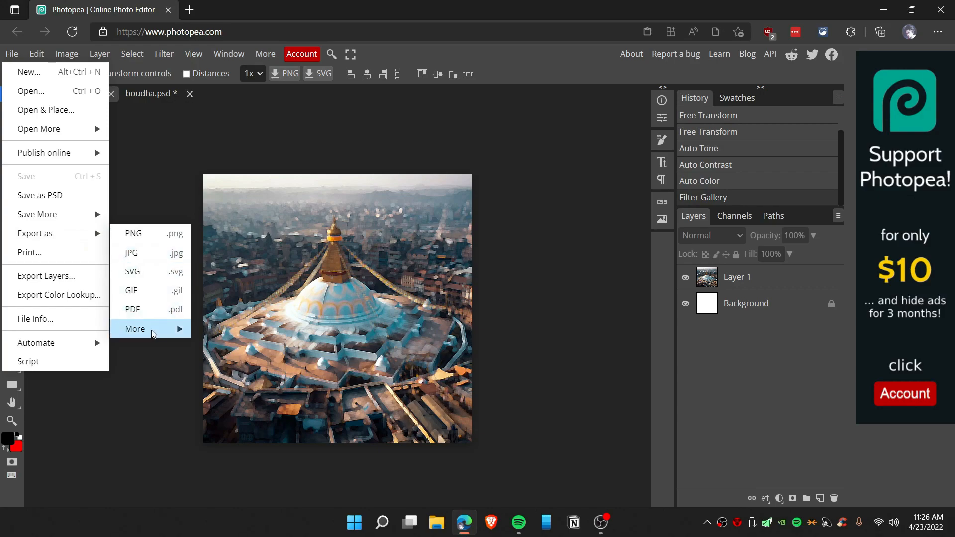
mouse_move(159, 330)
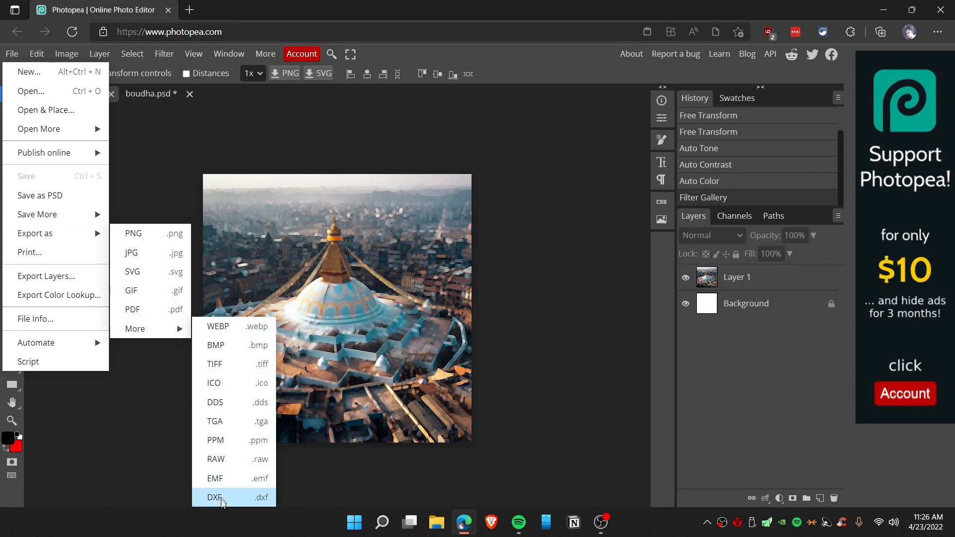
left_click(147, 241)
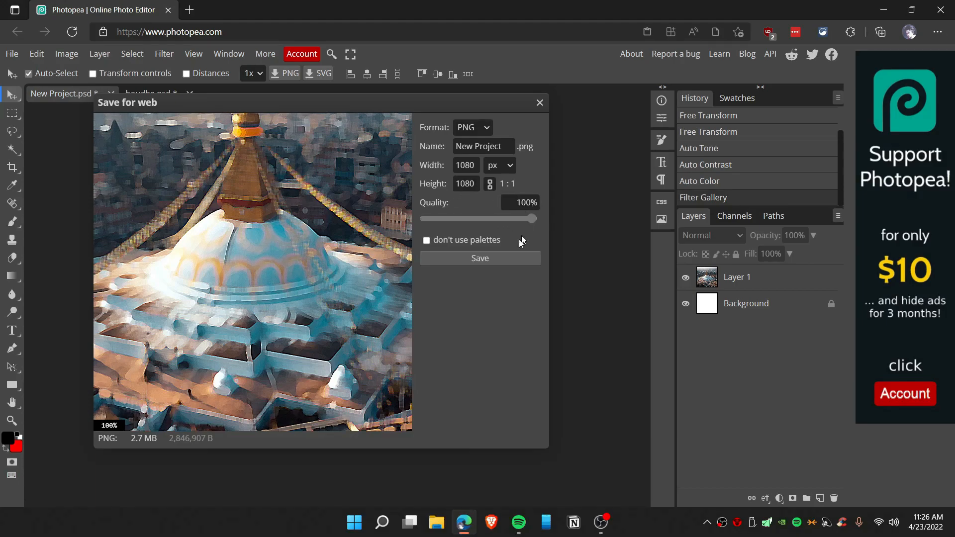
left_click(483, 263)
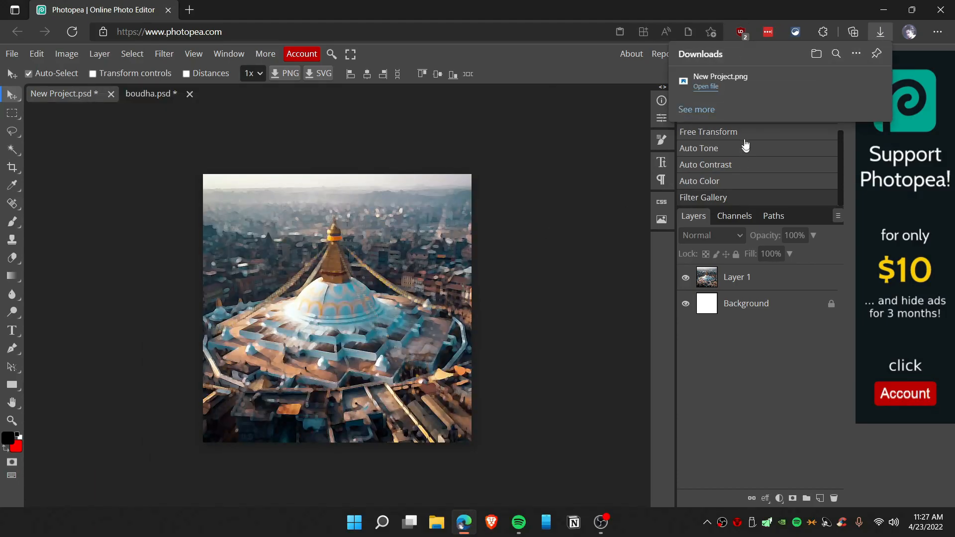
- Open the downloaded New Project.png in Windows Photo Viewer, examine the filtered image up close, and close the viewer
left_click(706, 87)
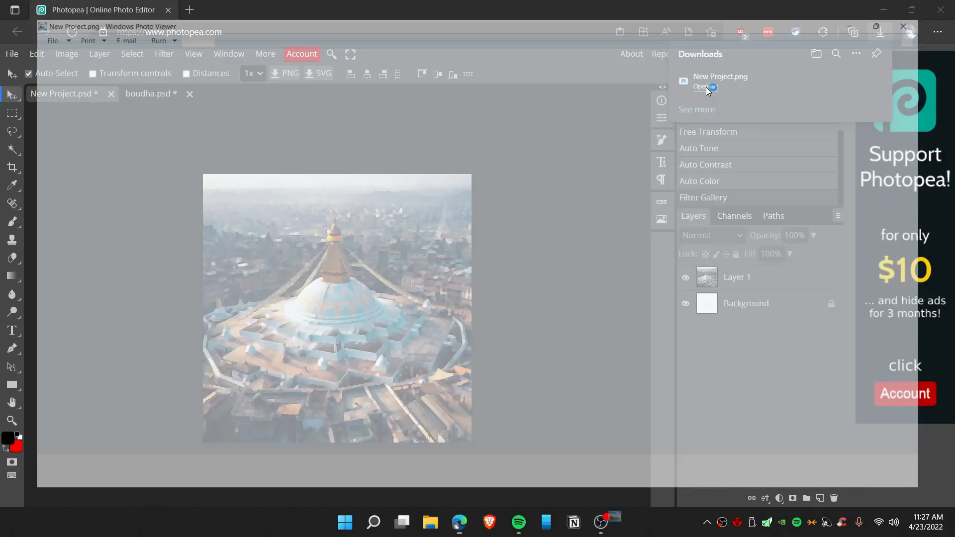
scroll(453, 272, "up", 3)
scroll(454, 271, "down", 4)
scroll(454, 198, "up", 3)
scroll(456, 197, "down", 2)
scroll(456, 197, "down", 3)
scroll(456, 197, "up", 3)
scroll(456, 197, "down", 3)
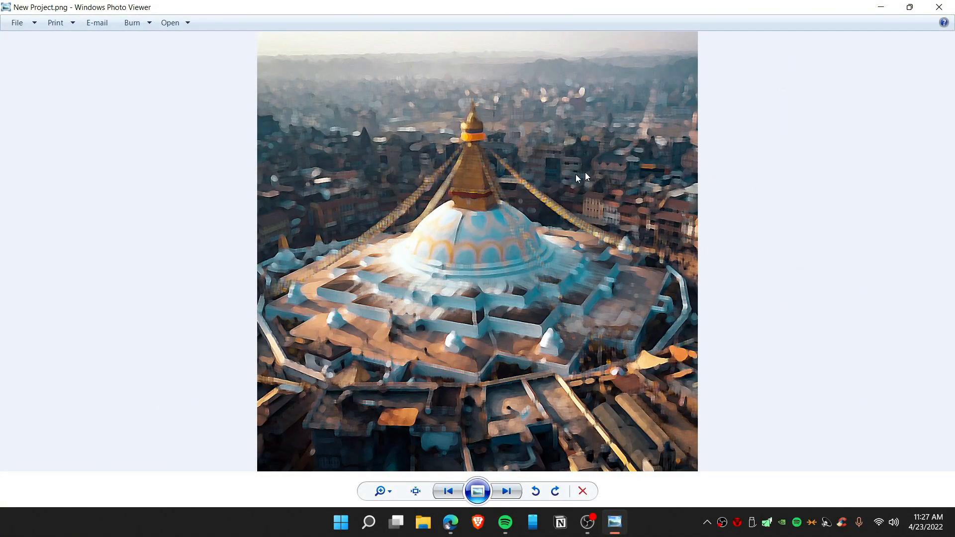
left_click(939, 7)
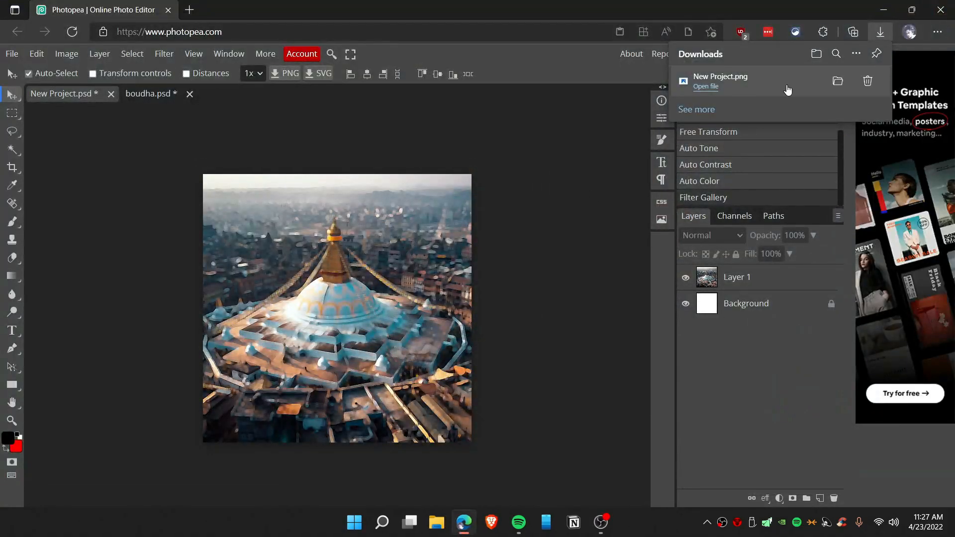